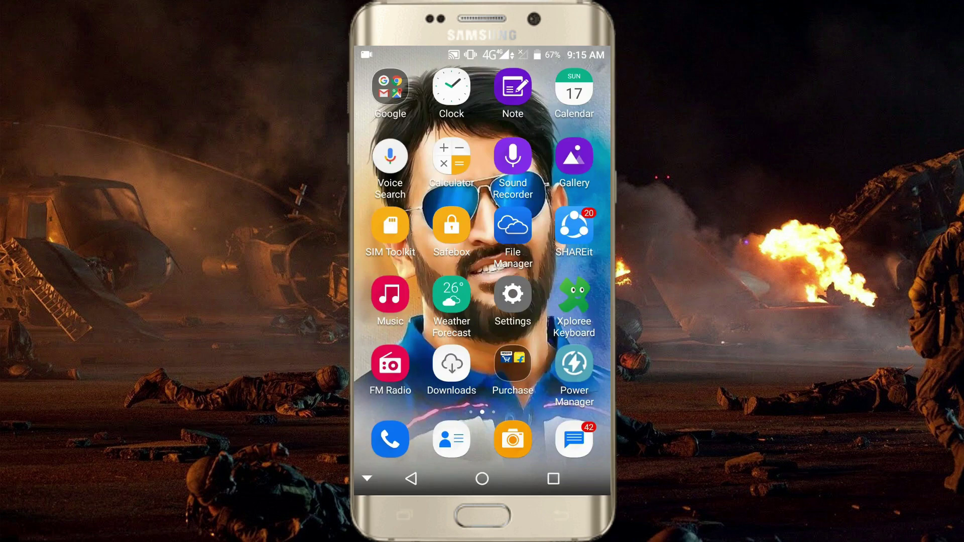
# Step: Launch UC Browser and paste the copied festyy short link into the address bar
pyautogui.moveTo(452, 316); pyautogui.dragTo(534, 312)
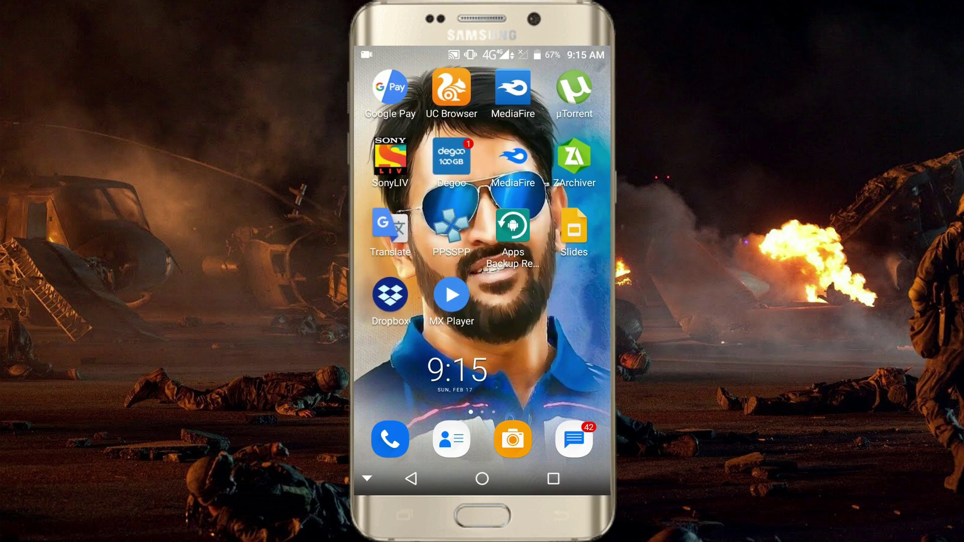
pyautogui.click(452, 89)
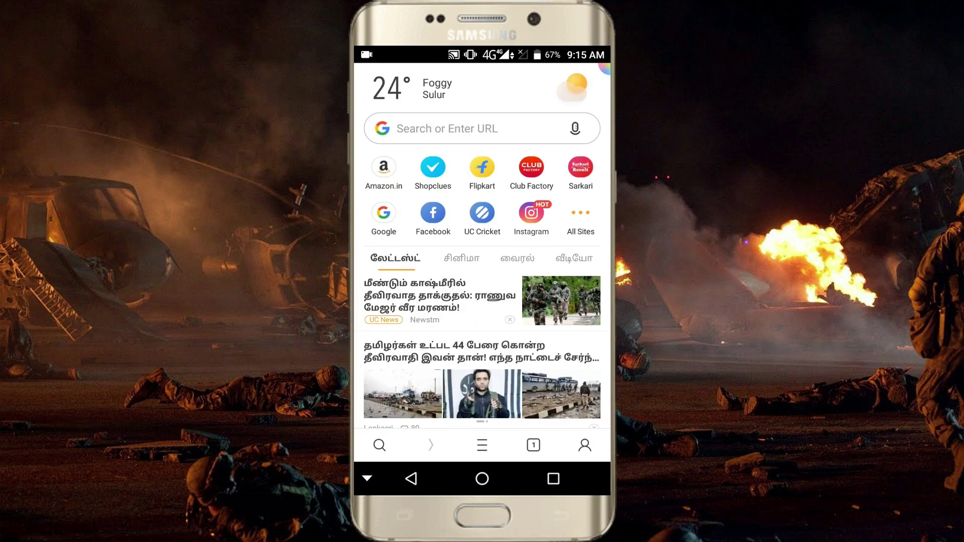
pyautogui.click(507, 121)
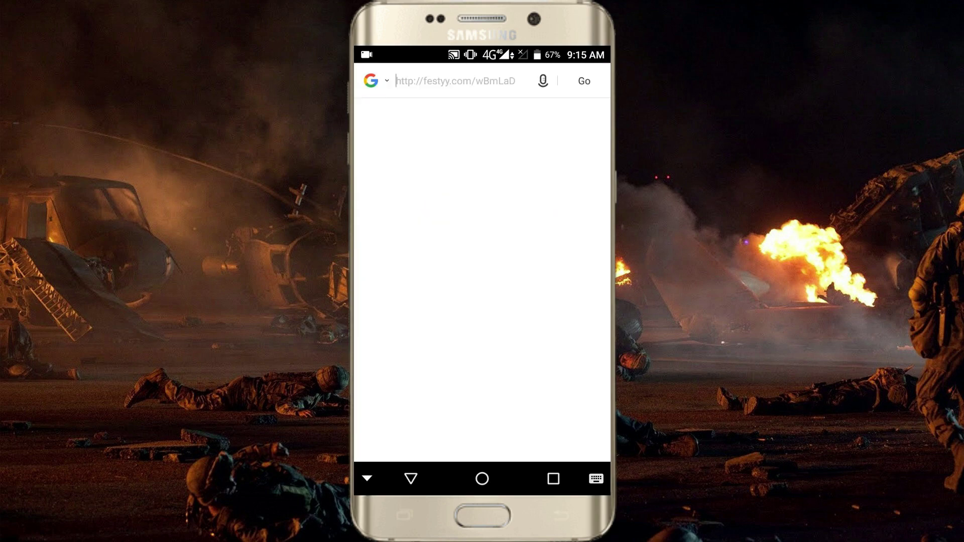
pyautogui.click(492, 86)
pyautogui.click(492, 85)
pyautogui.click(527, 103)
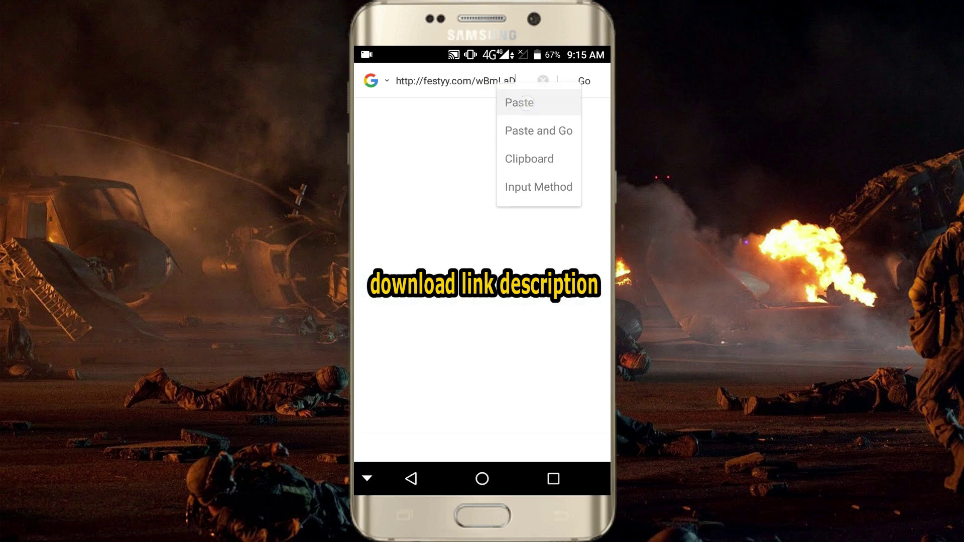
# Step: Load the short link, deny the notification prompt, and skip the ad
pyautogui.click(584, 80)
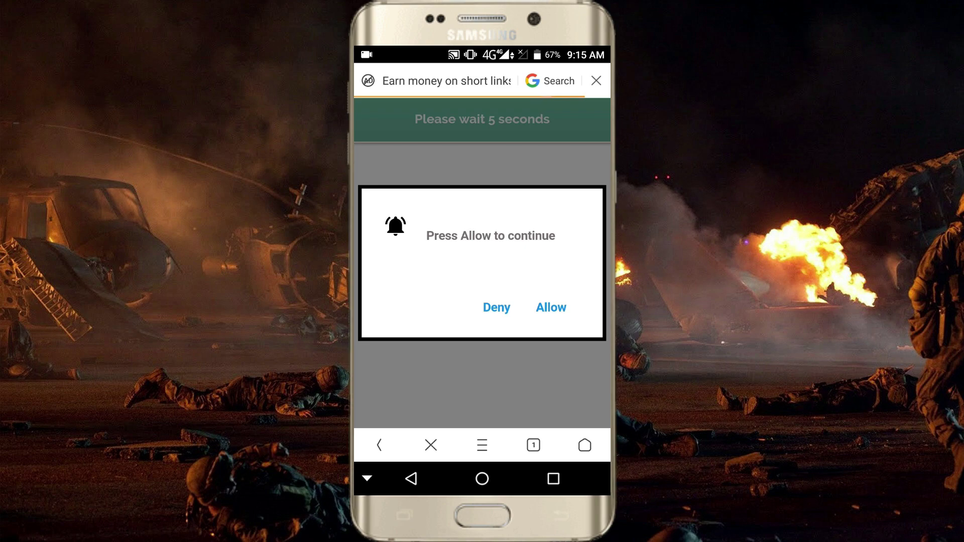
pyautogui.click(496, 307)
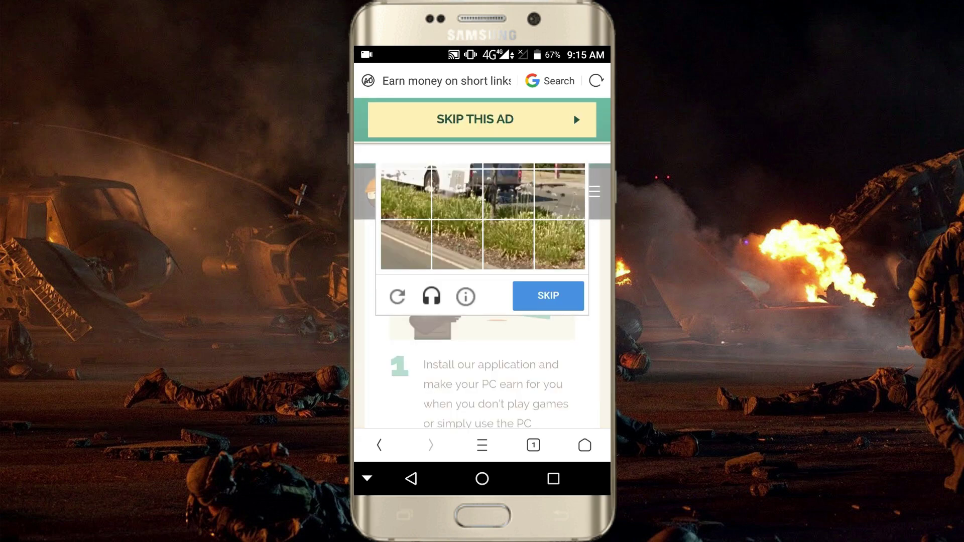
pyautogui.click(505, 118)
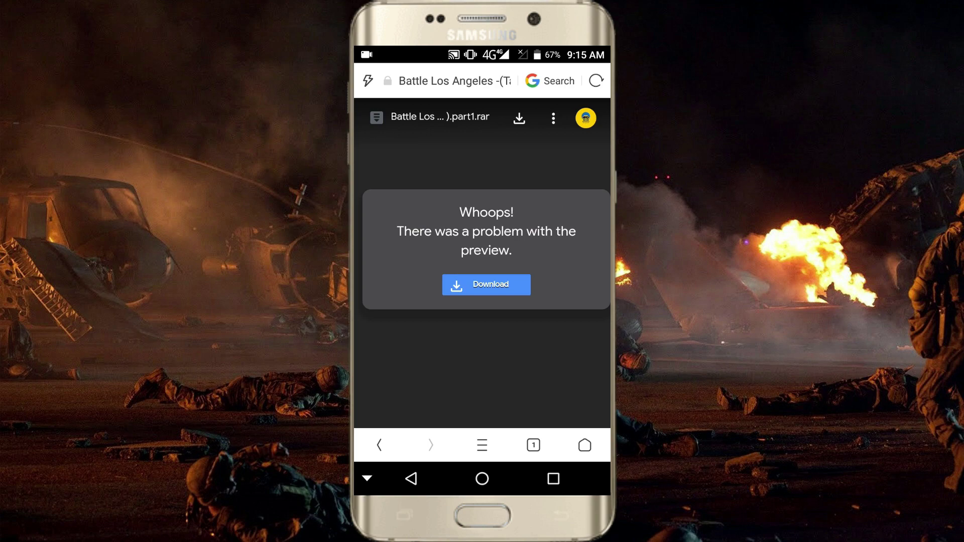
# Step: Download part1.rar anyway past the virus-scan warning, saving it to /sdcard/UCDownloads
pyautogui.click(501, 285)
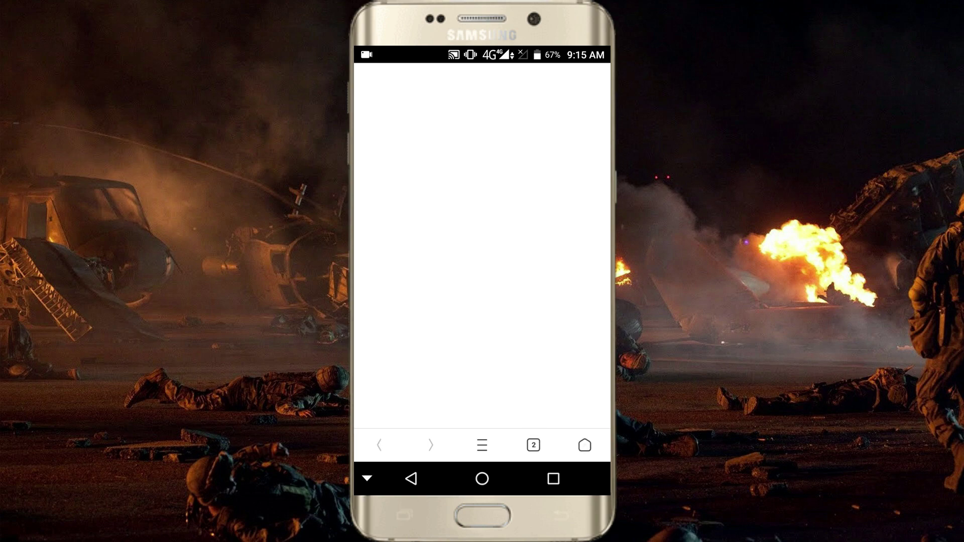
pyautogui.moveTo(403, 274); pyautogui.dragTo(364, 263)
pyautogui.moveTo(564, 262); pyautogui.dragTo(529, 281)
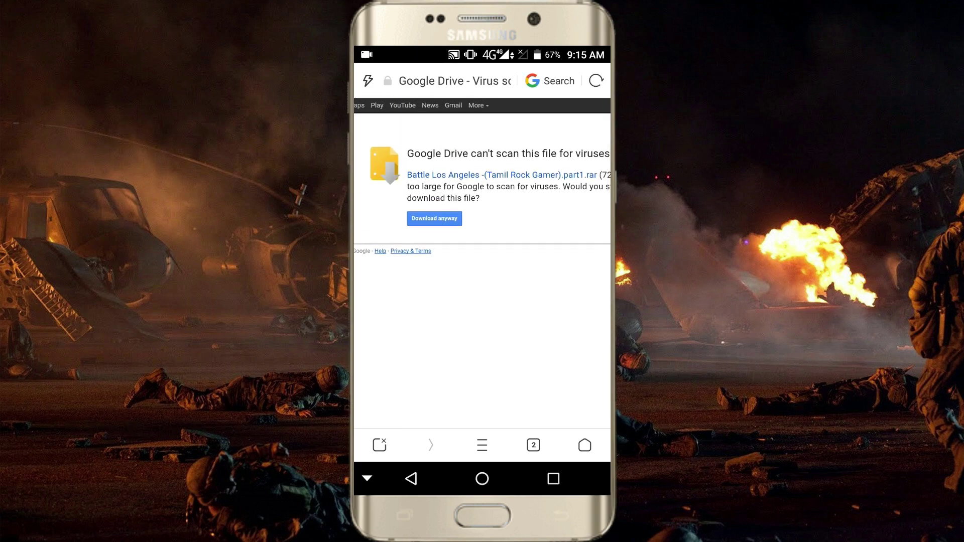
pyautogui.click(434, 219)
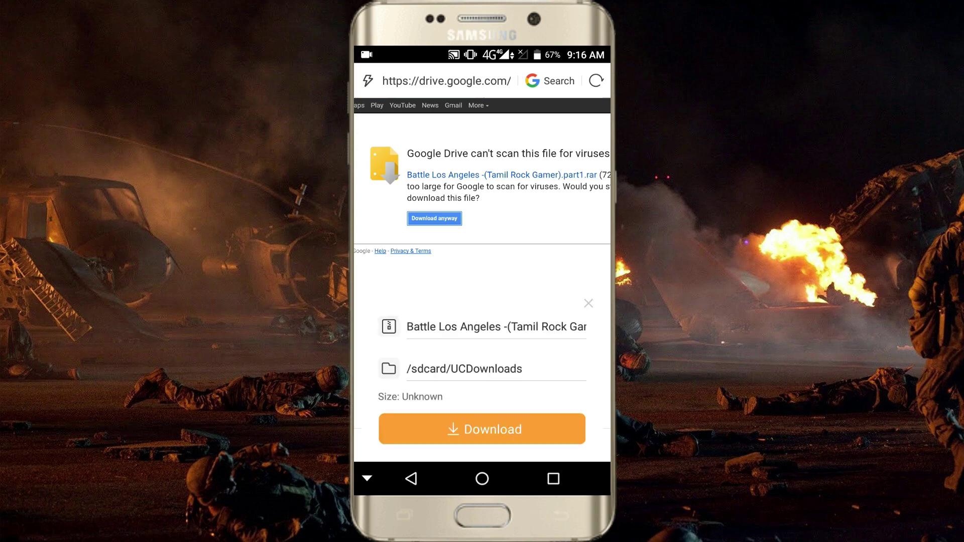
pyautogui.click(492, 480)
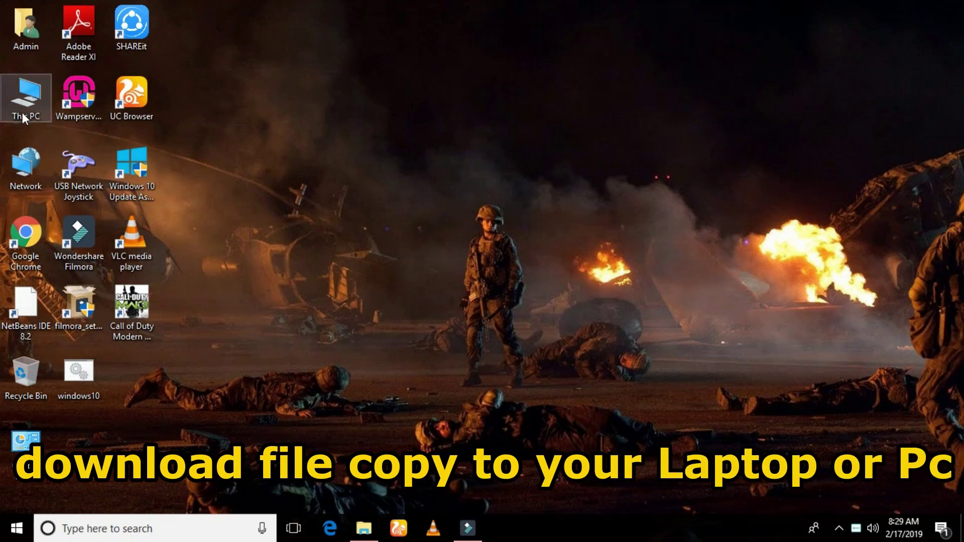
# Step: Browse This PC > Downloads > battle los angeles and select the first archive part
pyautogui.doubleClick(29, 100)
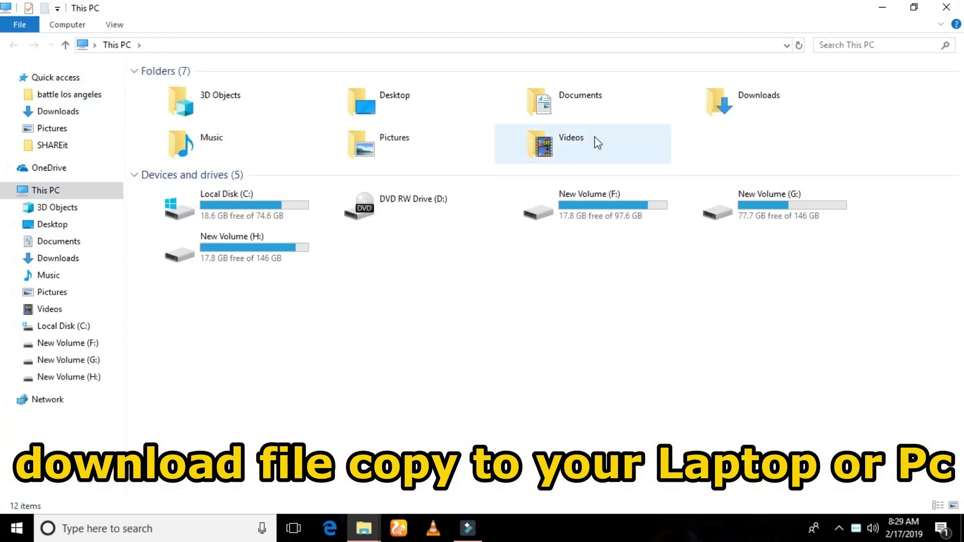
pyautogui.doubleClick(774, 107)
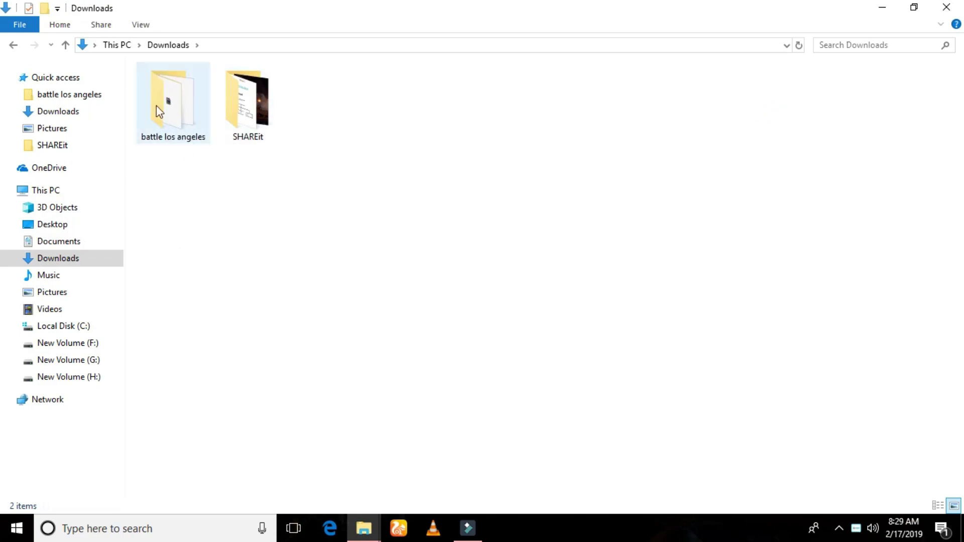
pyautogui.doubleClick(182, 107)
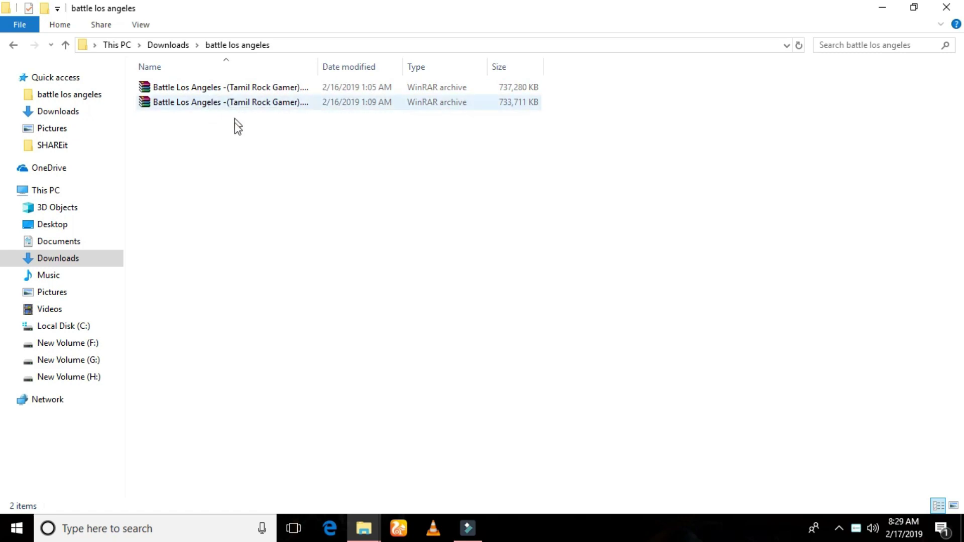
pyautogui.click(233, 90)
# Step: Extract part1.rar here with WinRAR, entering the archive password when prompted
pyautogui.rightClick(233, 91)
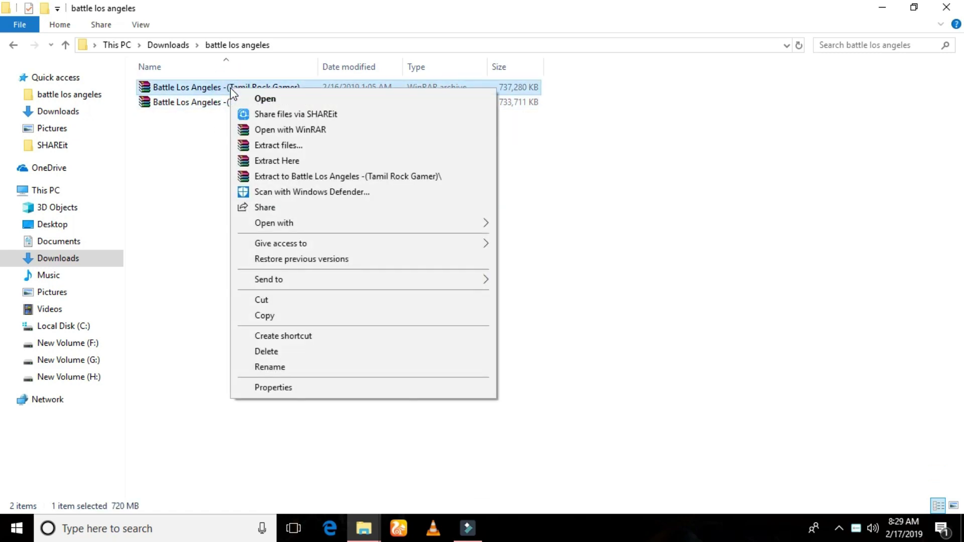
pyautogui.click(274, 162)
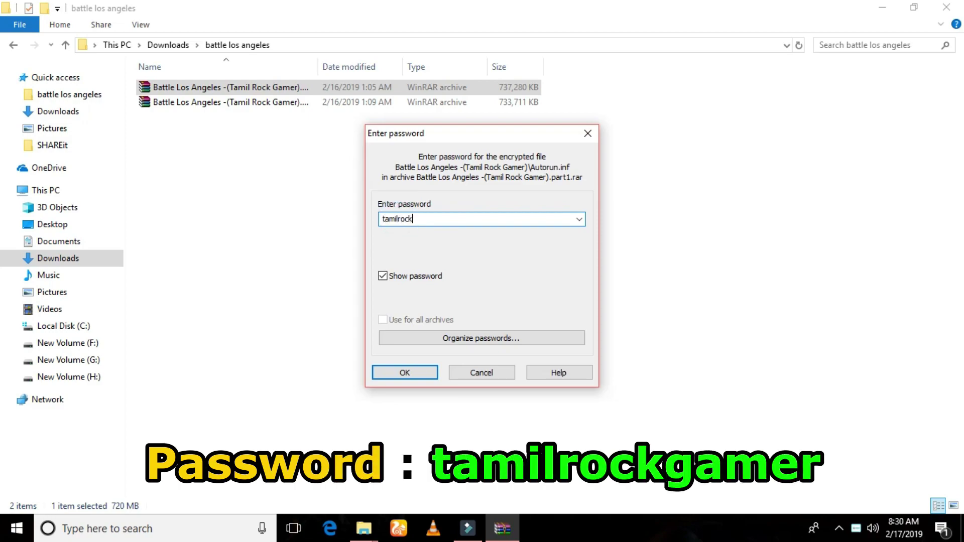
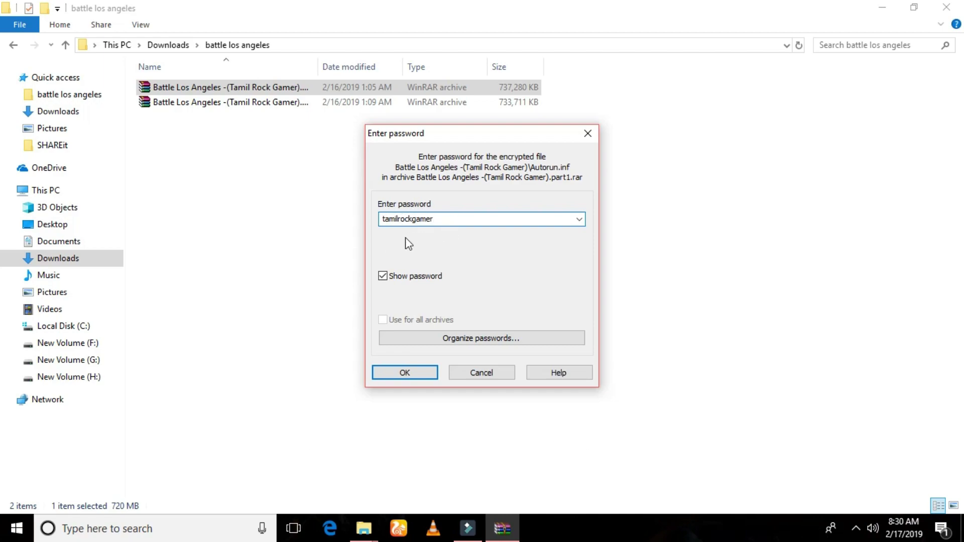
pyautogui.click(408, 377)
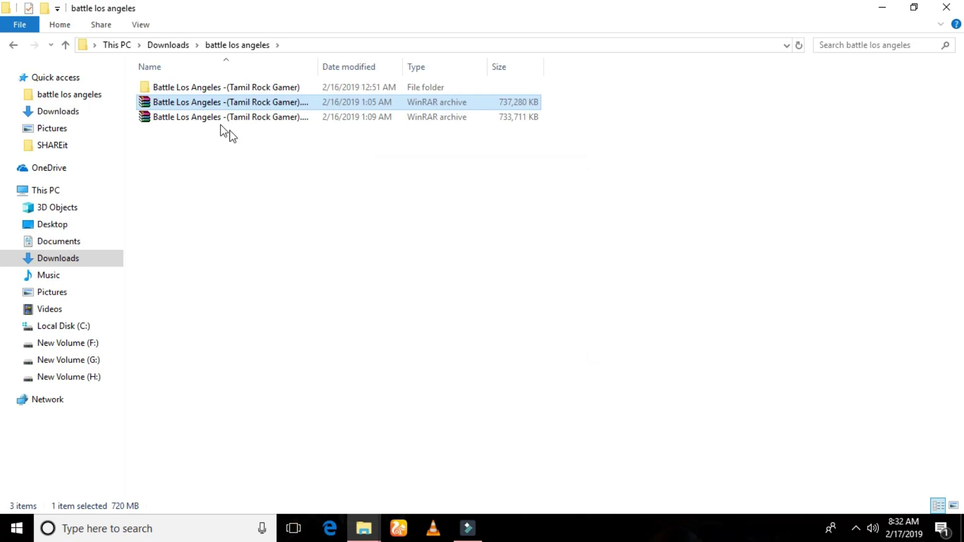
# Step: Open the Battle Los Angeles -(Tamil Rock Gamer) folder and run BattleLosAngeles_Setup
pyautogui.doubleClick(219, 89)
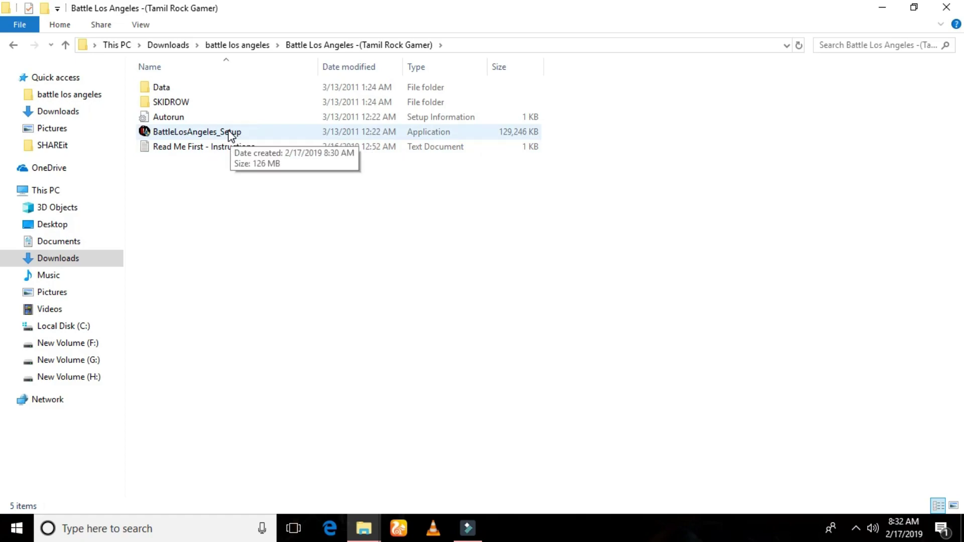
pyautogui.doubleClick(229, 134)
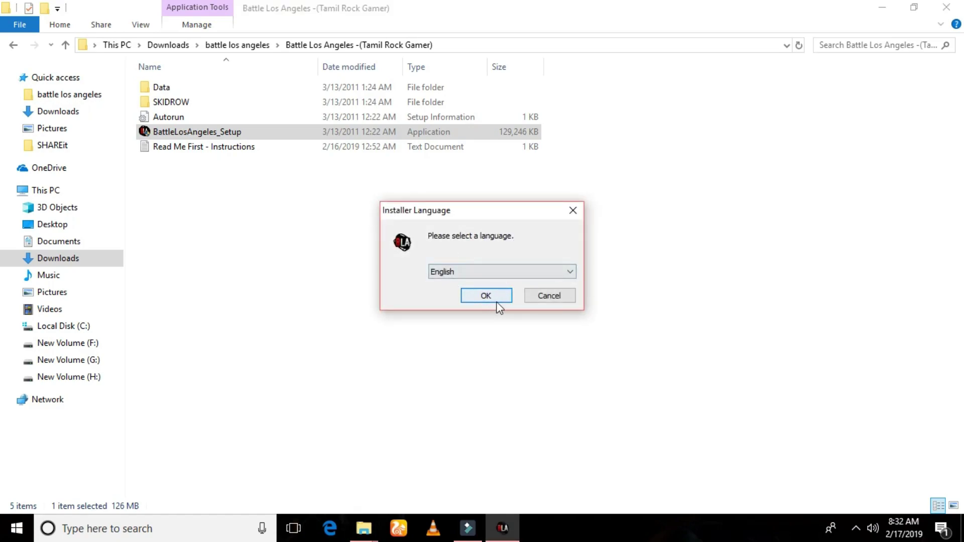
# Step: Install the game in English, accepting the license and using Easy Install, then finish the wizard
pyautogui.click(492, 297)
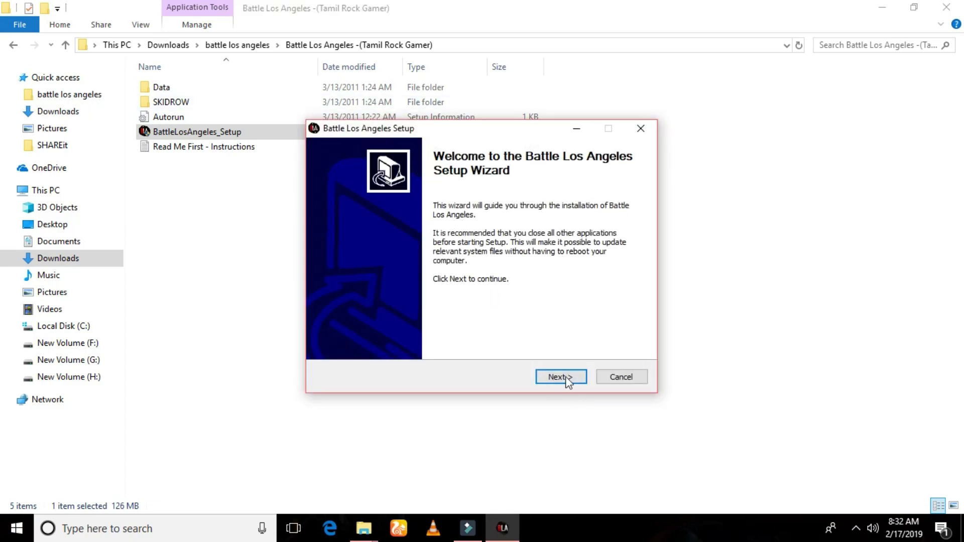
pyautogui.click(553, 381)
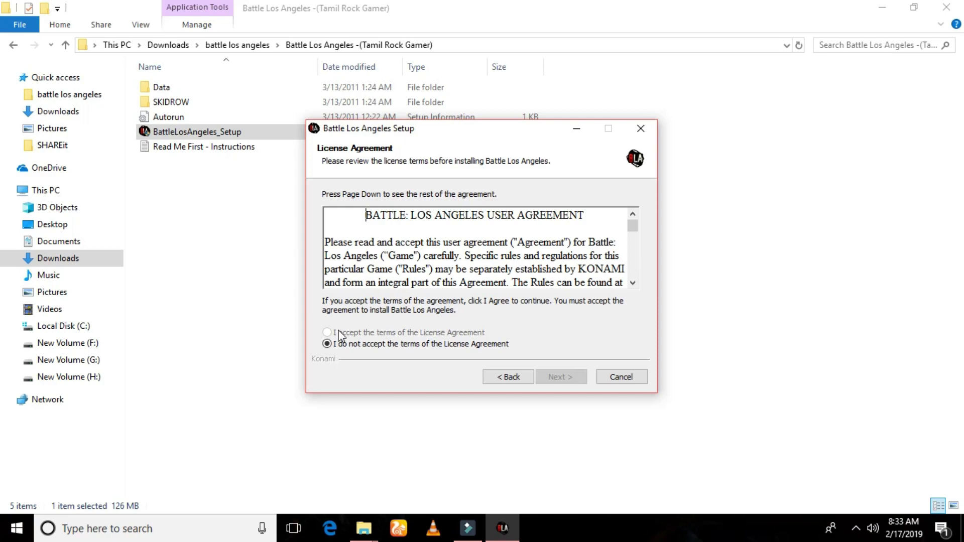
pyautogui.moveTo(632, 226); pyautogui.dragTo(634, 284)
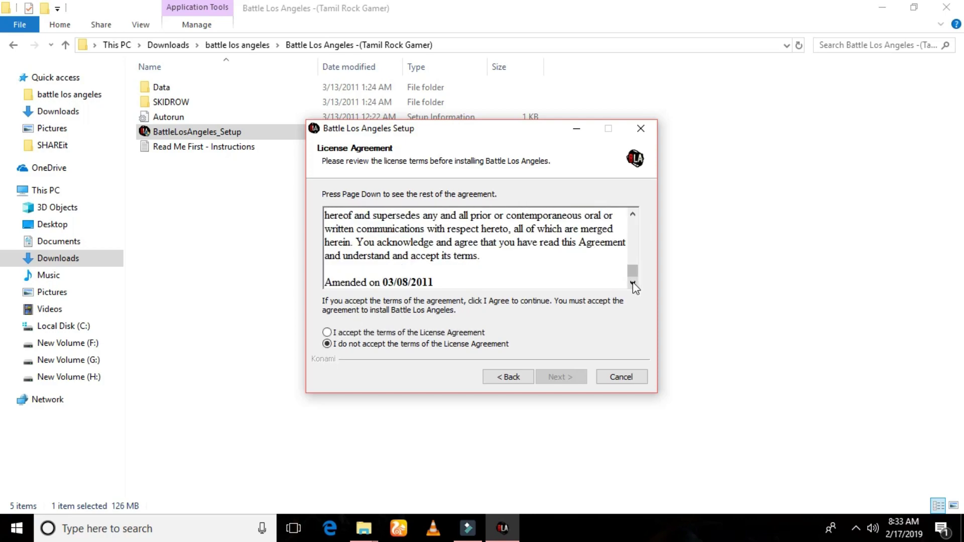
pyautogui.click(329, 334)
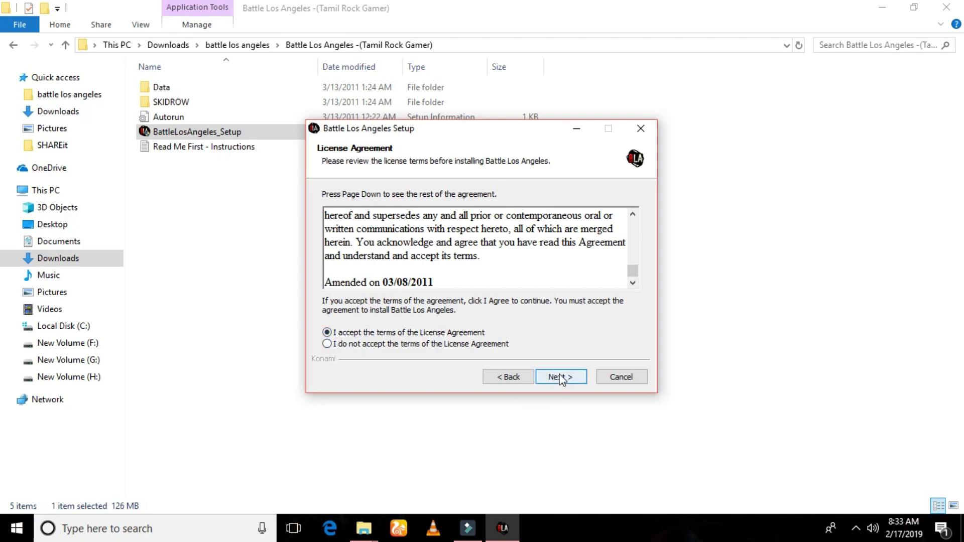
pyautogui.click(563, 380)
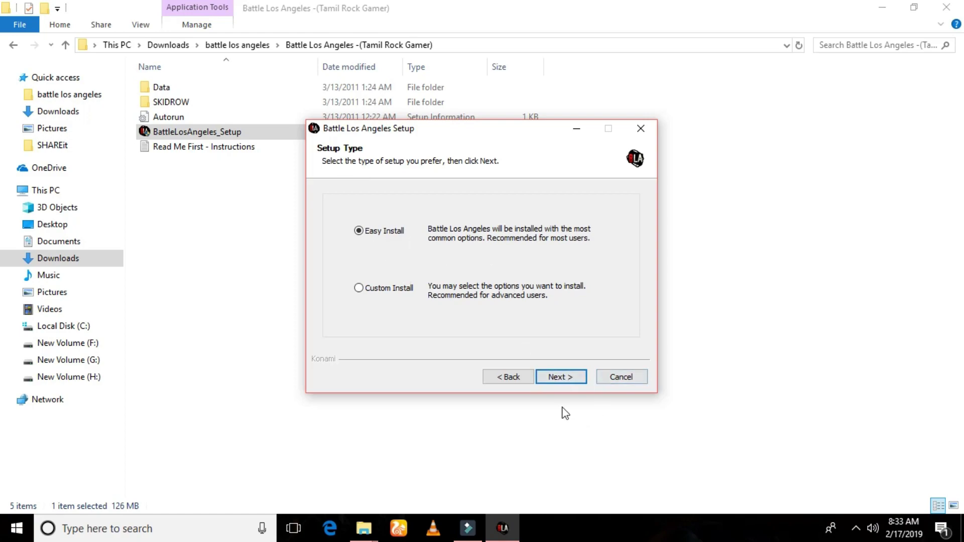
pyautogui.click(555, 378)
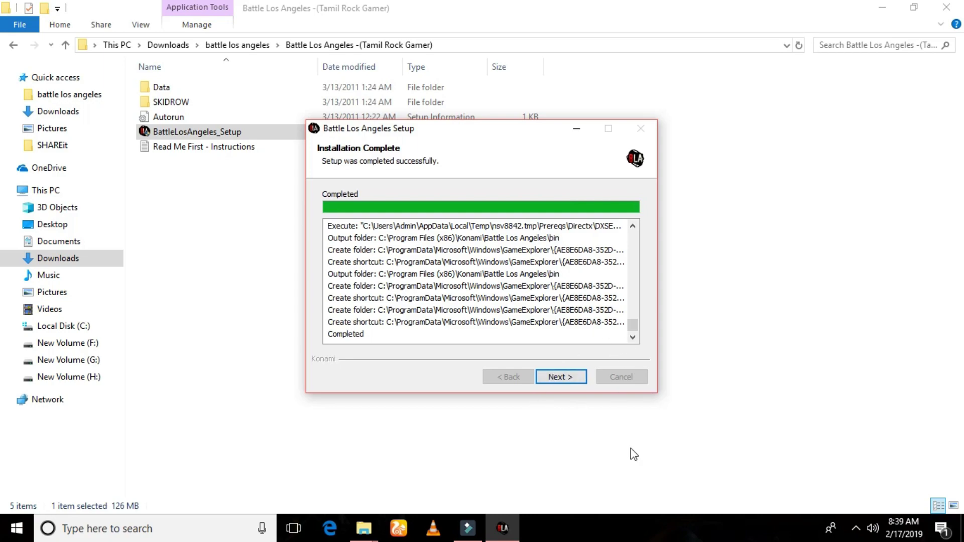
pyautogui.click(561, 378)
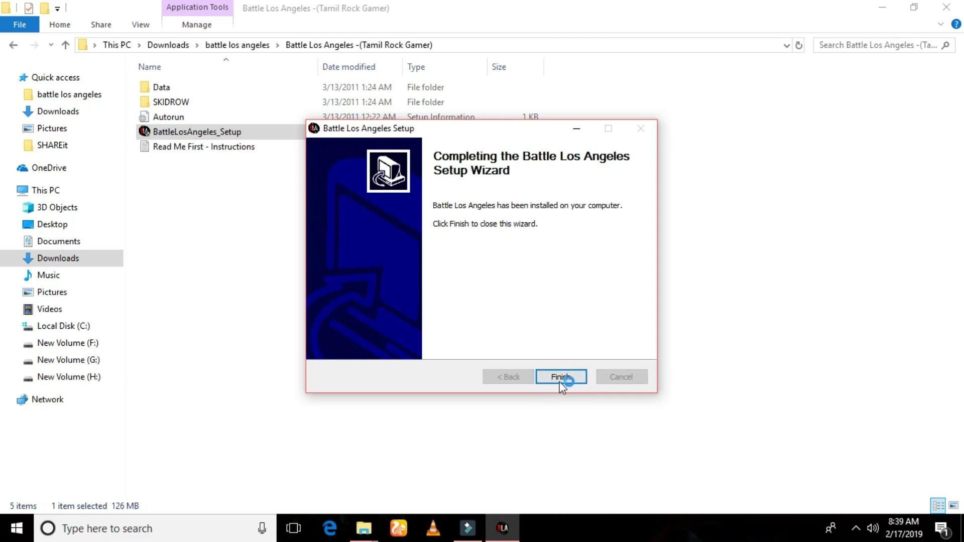
pyautogui.click(558, 381)
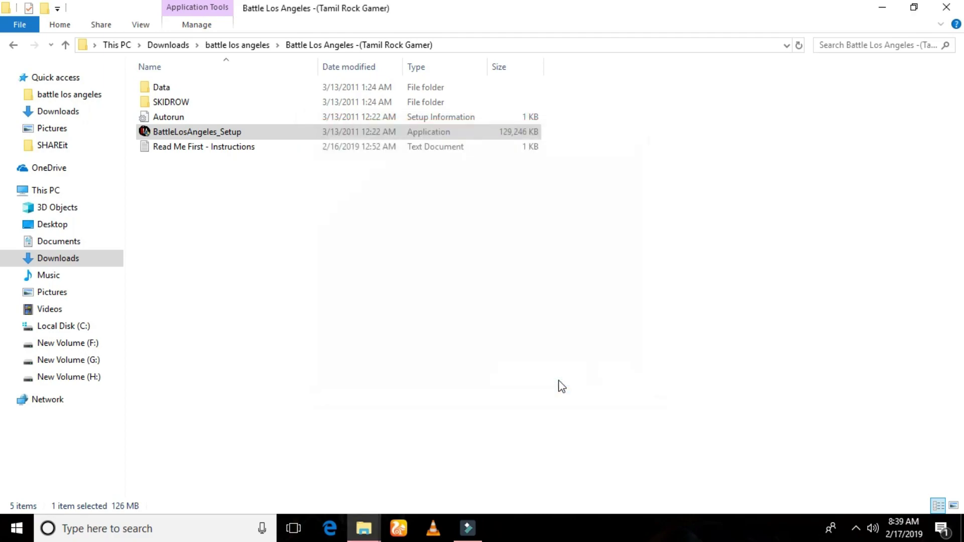
# Step: Launch Battle Los Angeles from its desktop shortcut and exit the serial-key activation screen
pyautogui.click(883, 9)
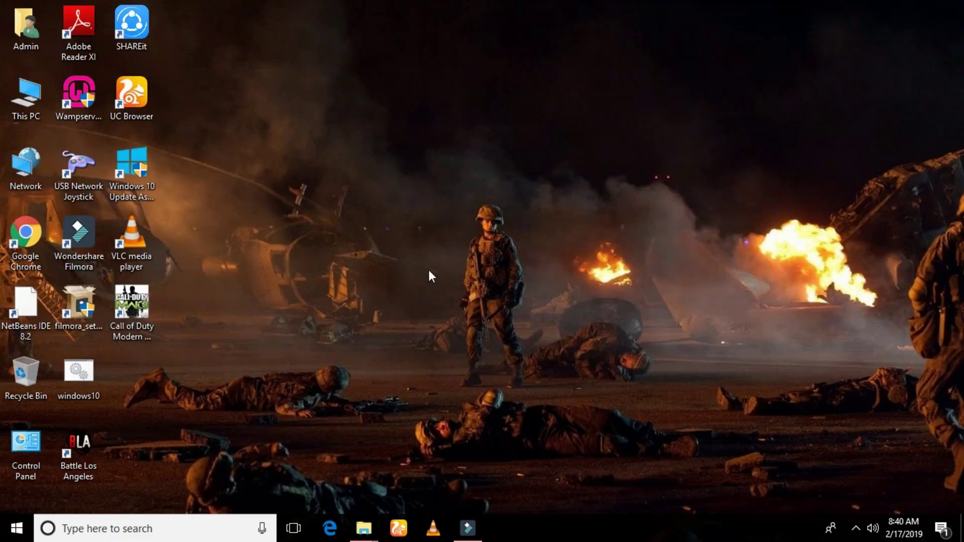
pyautogui.doubleClick(77, 456)
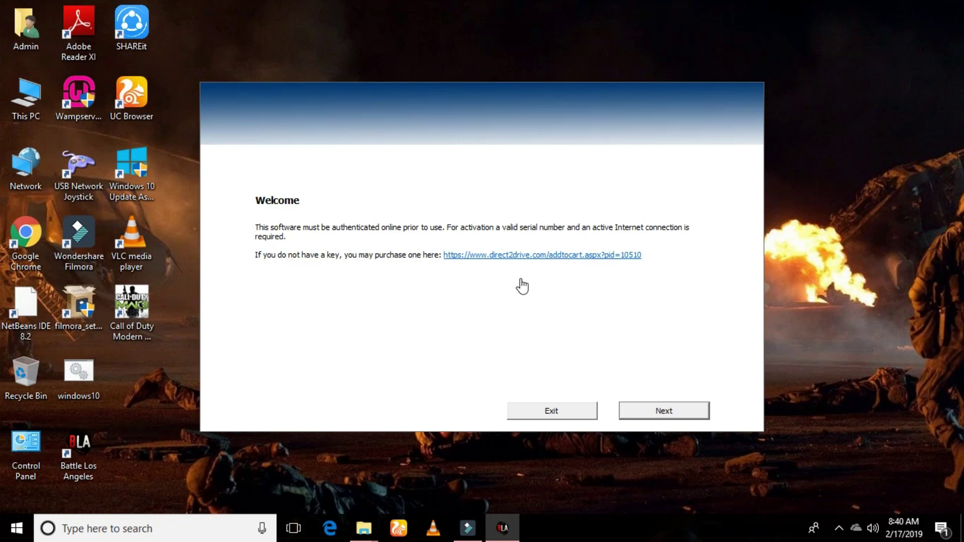
pyautogui.click(559, 412)
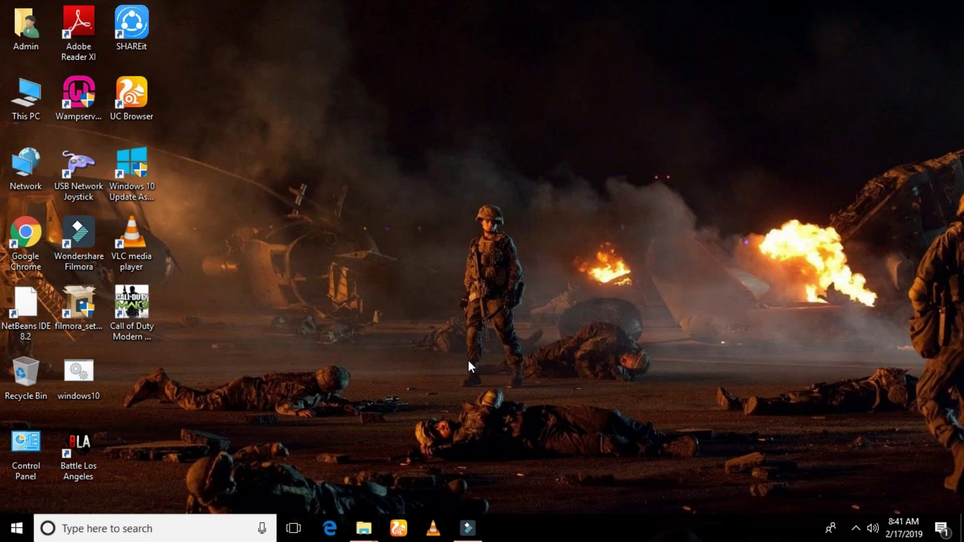
# Step: Copy paul.dll and SKIDROW from the SKIDROW folder, then close the window
pyautogui.click(363, 529)
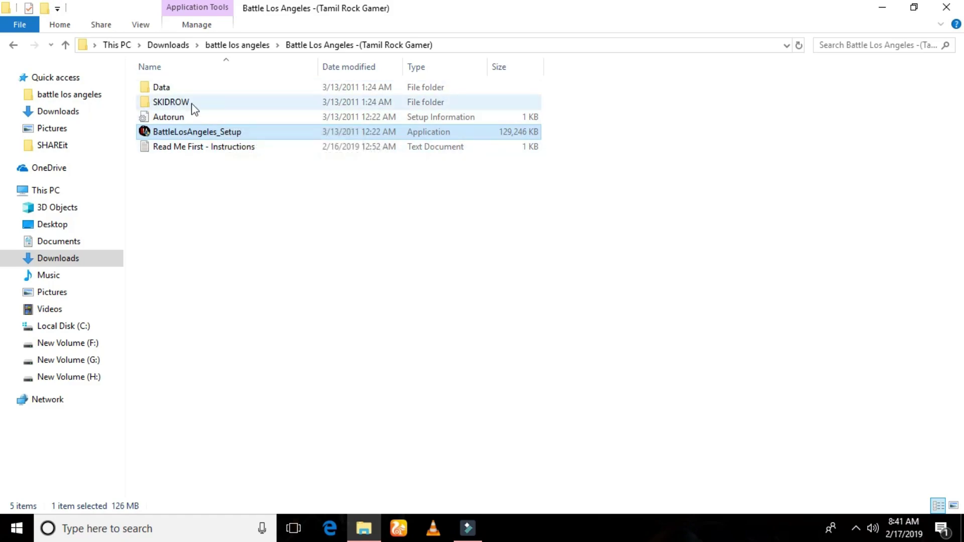
pyautogui.doubleClick(206, 102)
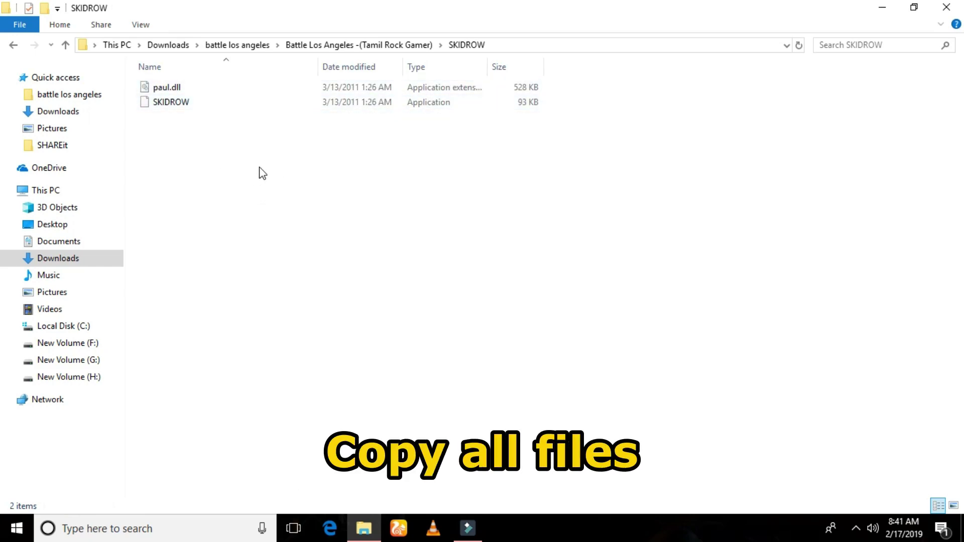
pyautogui.hotkey('ctrl', 'a')
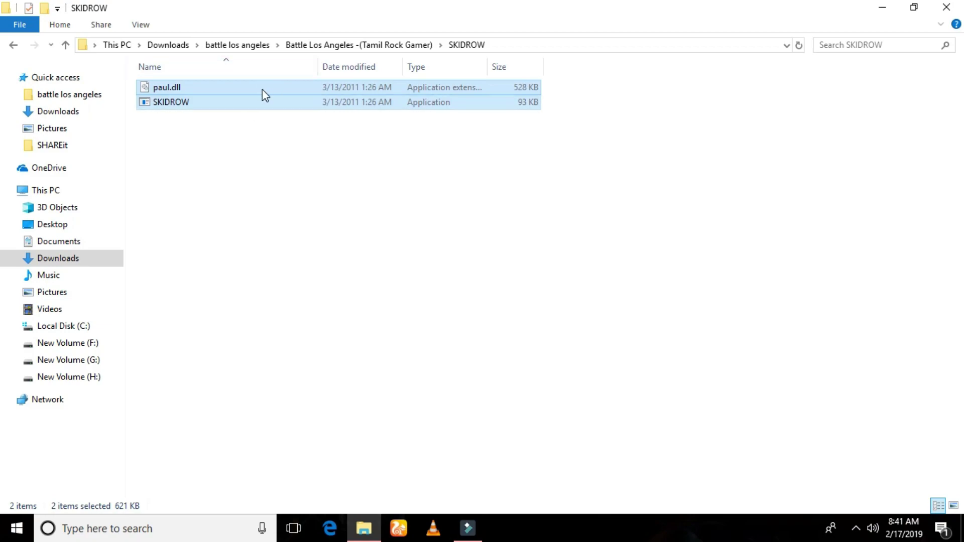
pyautogui.rightClick(262, 89)
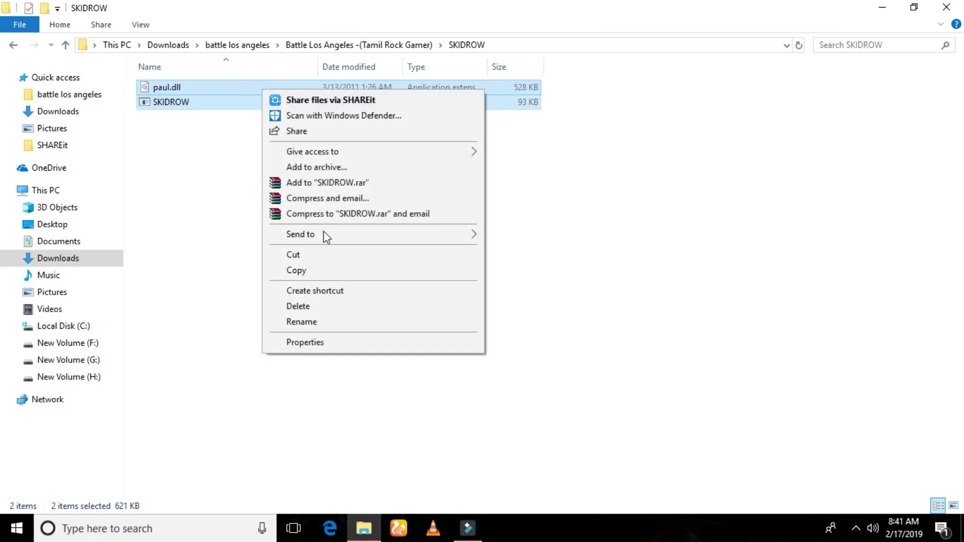
pyautogui.click(323, 275)
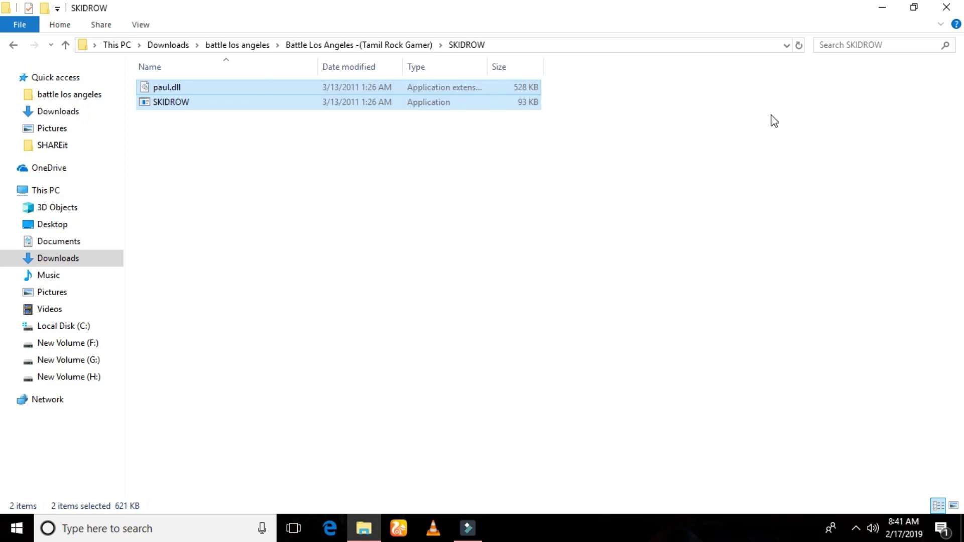
pyautogui.click(946, 7)
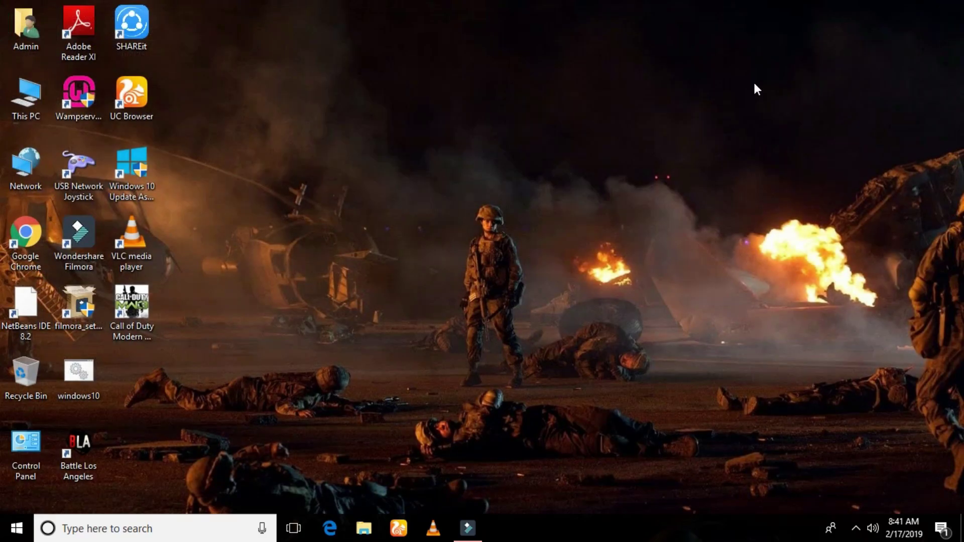
# Step: Open the game shortcut's file location, C:\Program Files (x86)\Konami\Battle Los Angeles\bin
pyautogui.doubleClick(78, 448)
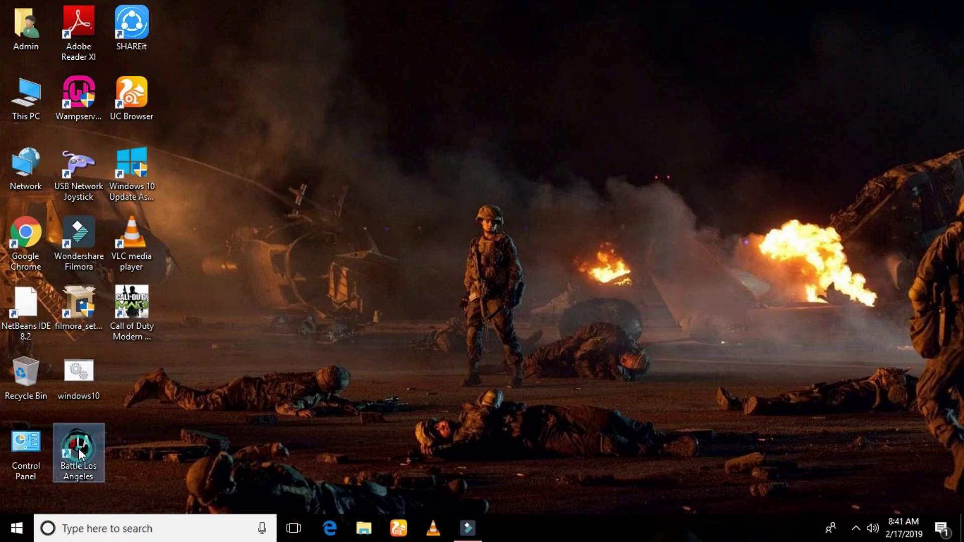
pyautogui.rightClick(78, 448)
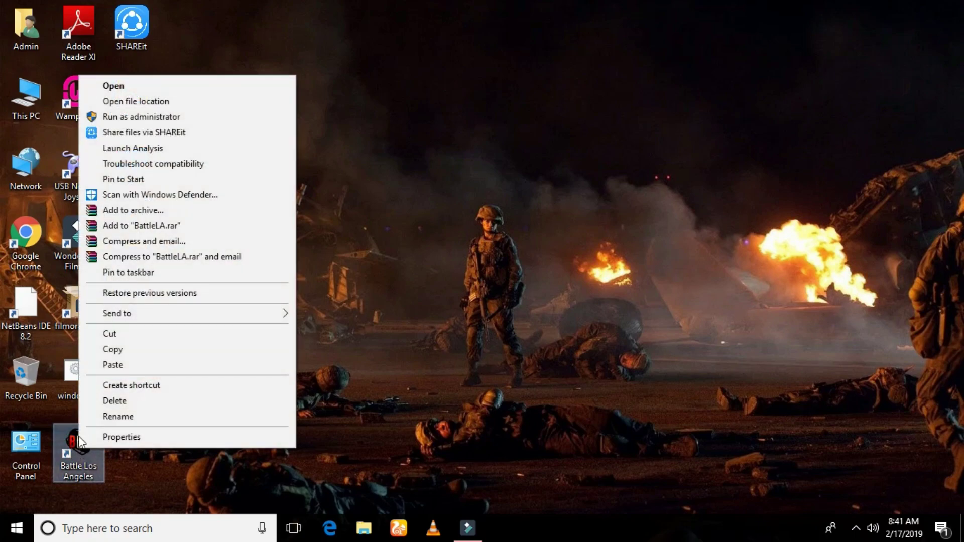
pyautogui.click(144, 101)
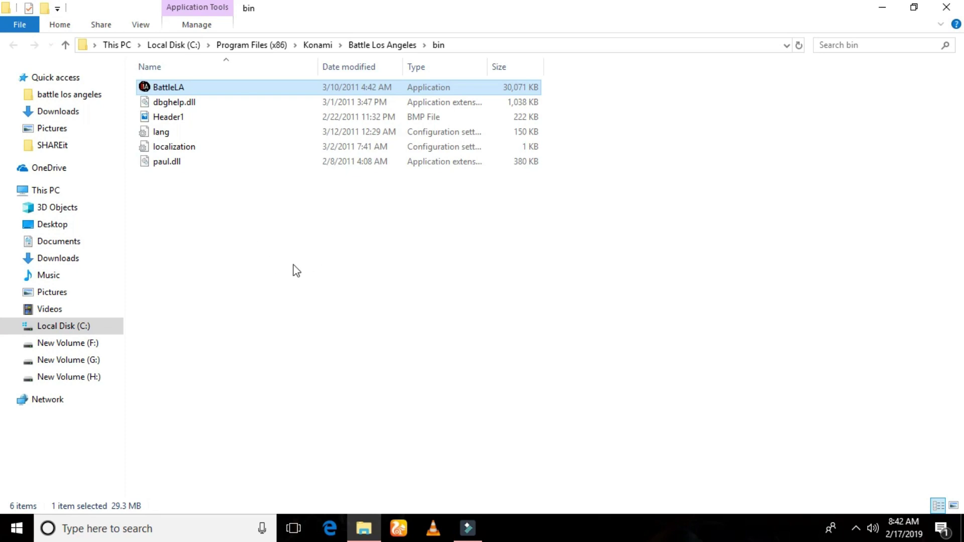
# Step: Paste the crack files into bin, replacing paul.dll and granting admin permission, then close the window
pyautogui.rightClick(252, 249)
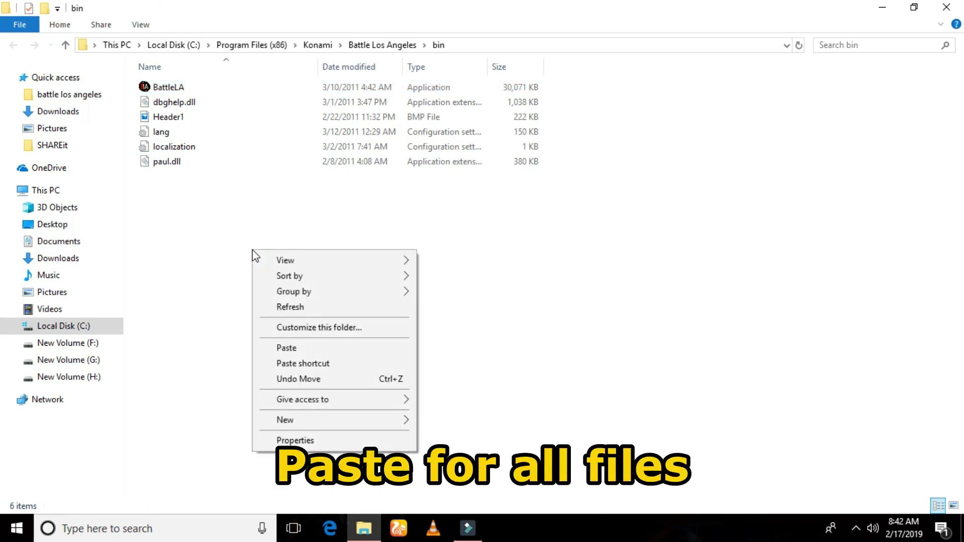
pyautogui.click(293, 350)
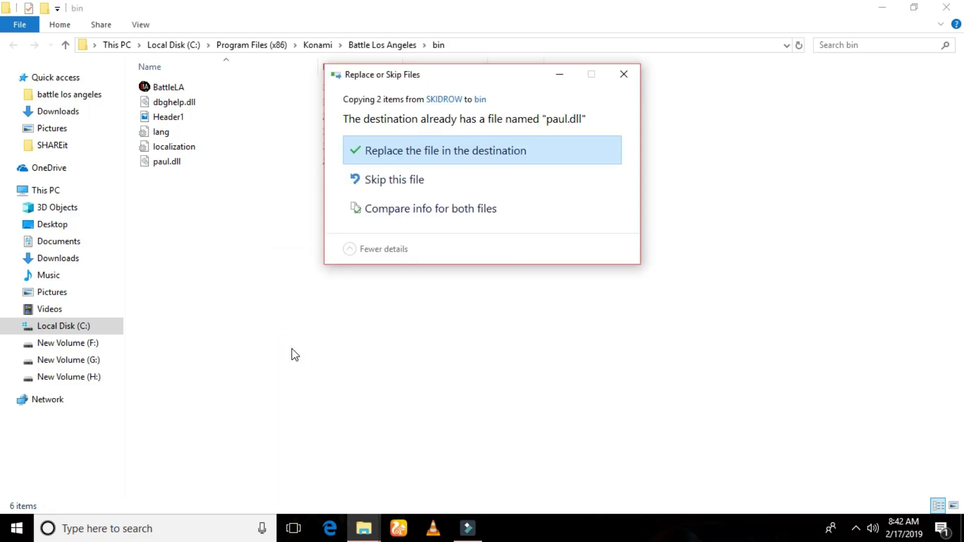
pyautogui.click(461, 150)
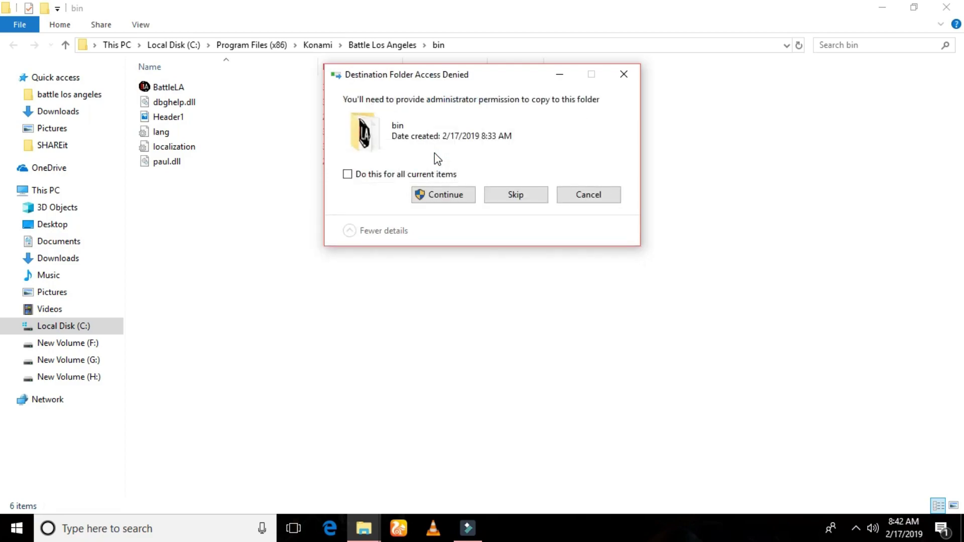
pyautogui.click(447, 200)
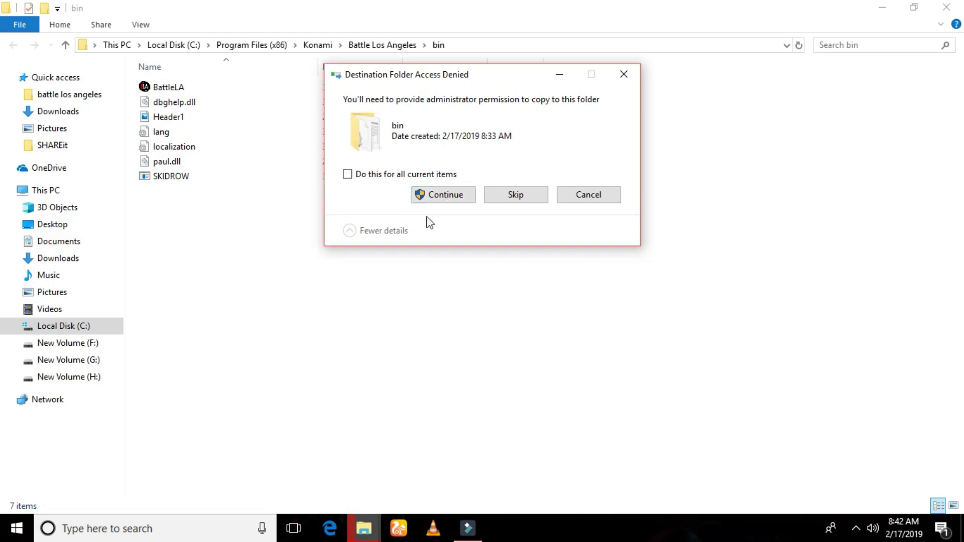
pyautogui.click(445, 200)
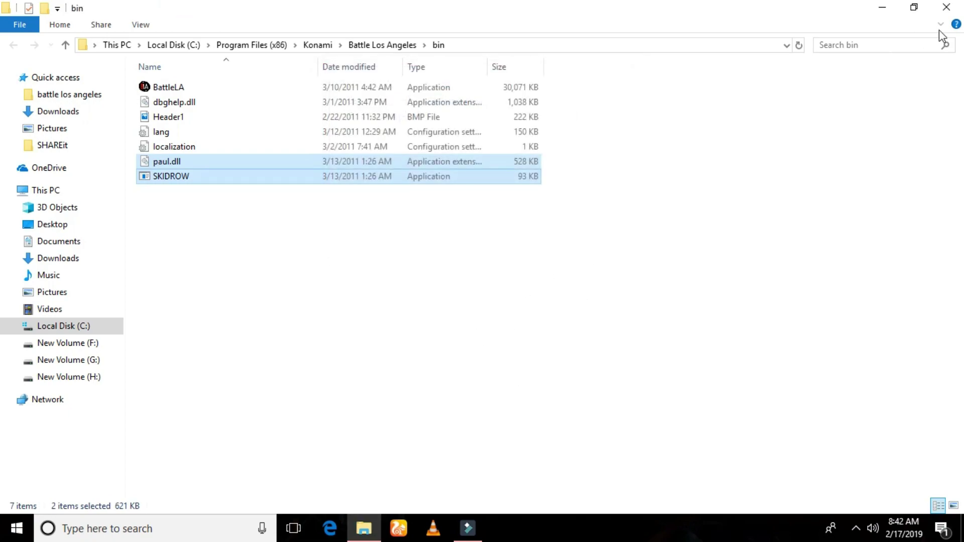
pyautogui.click(943, 10)
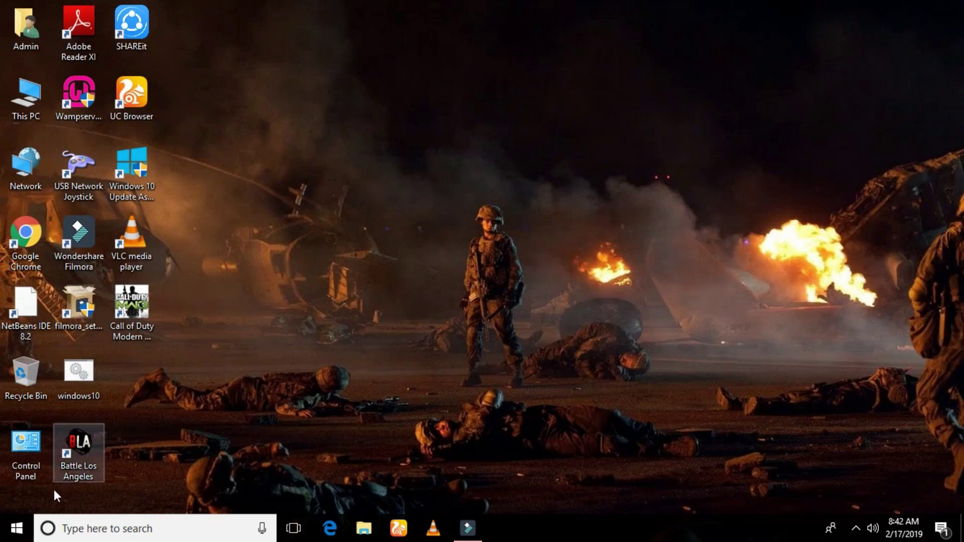
# Step: Launch Battle Los Angeles from its shortcut and go past the title screen to the CAMPAIGN menu
pyautogui.doubleClick(70, 459)
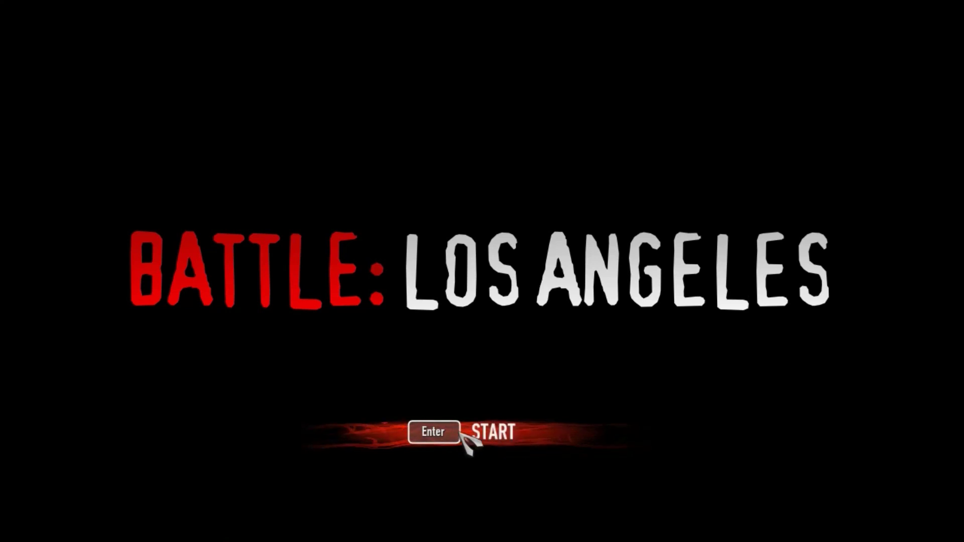
pyautogui.click(435, 432)
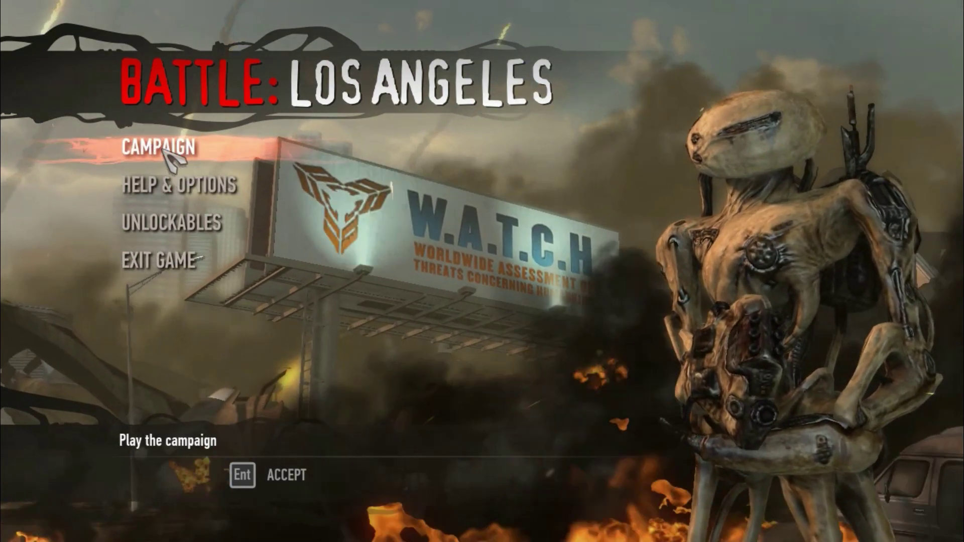
pyautogui.click(166, 150)
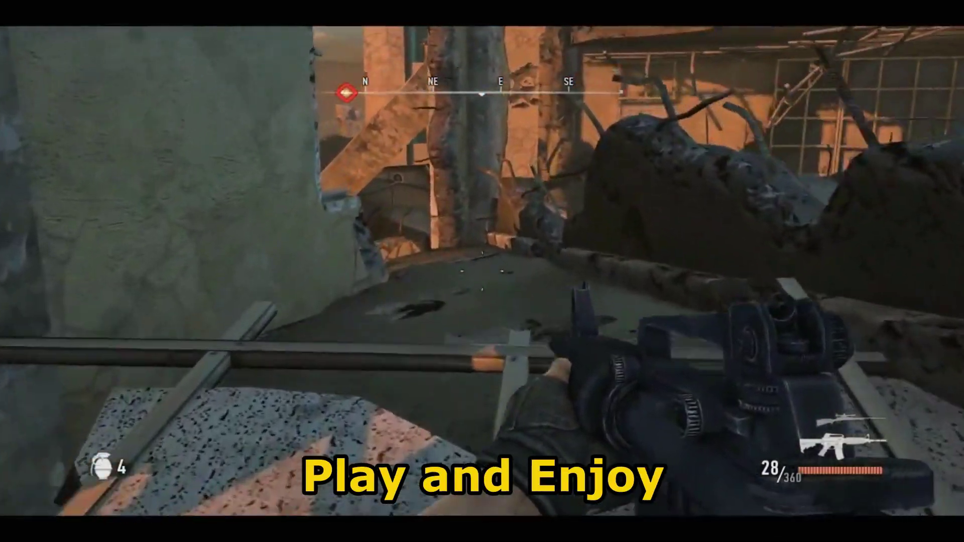
# Step: Reload the rifle, fire several aimed shots through the iron sights, then advance into the ditch
pyautogui.press('r')
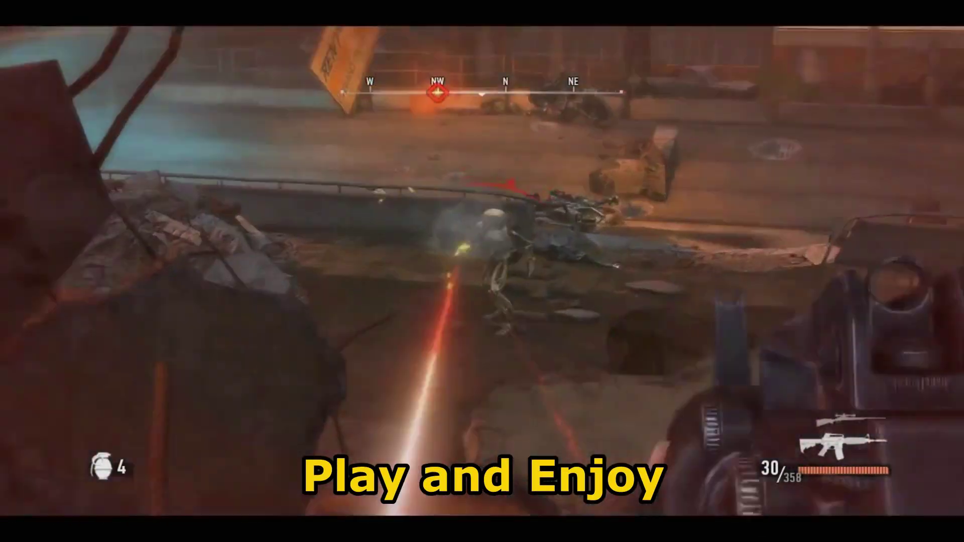
pyautogui.rightClick(483, 271)
pyautogui.click(482, 271)
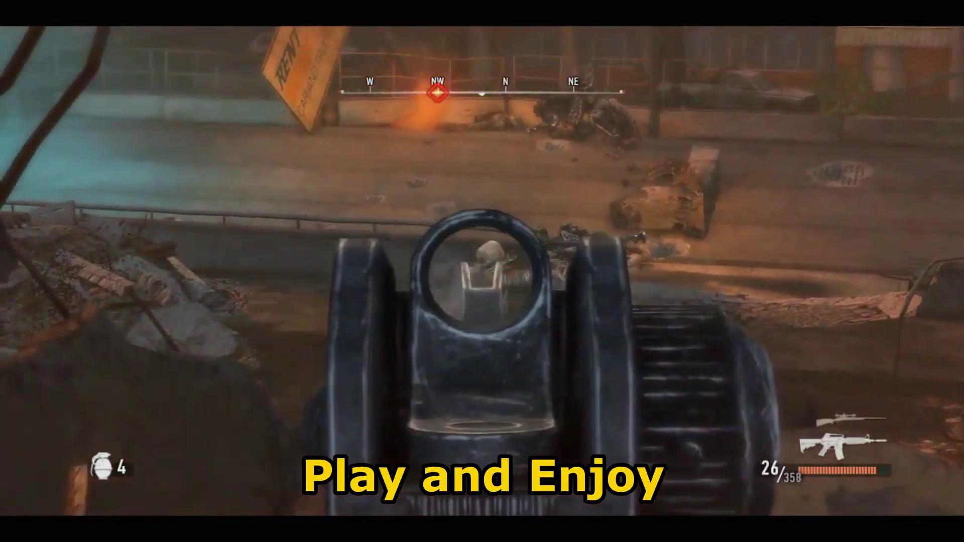
pyautogui.click(482, 271)
pyautogui.click(482, 271)
pyautogui.click(482, 271)
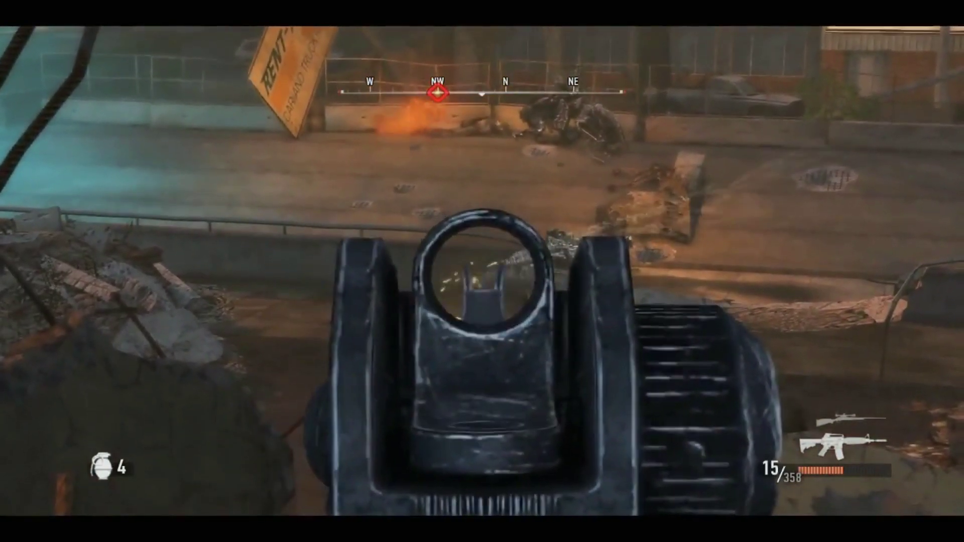
pyautogui.rightClick(482, 272)
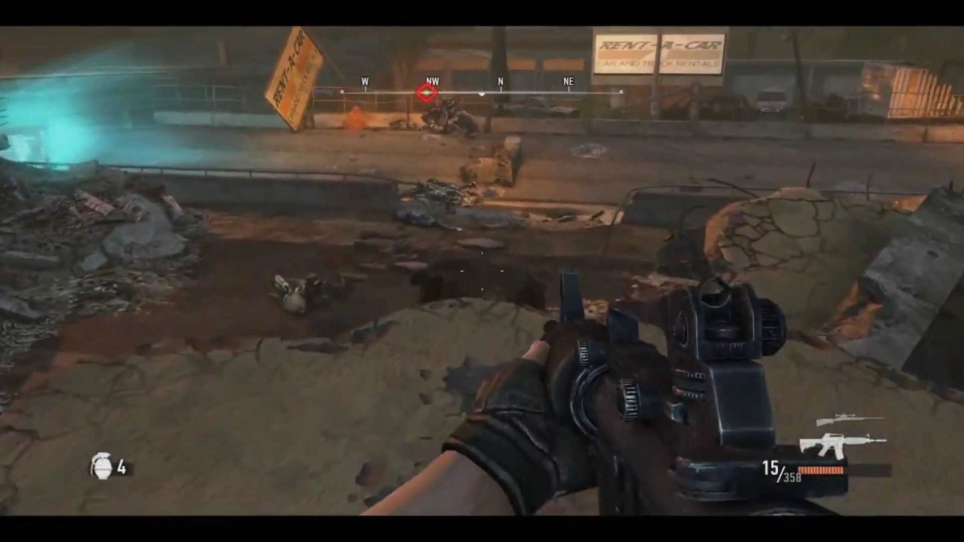
pyautogui.press('w')
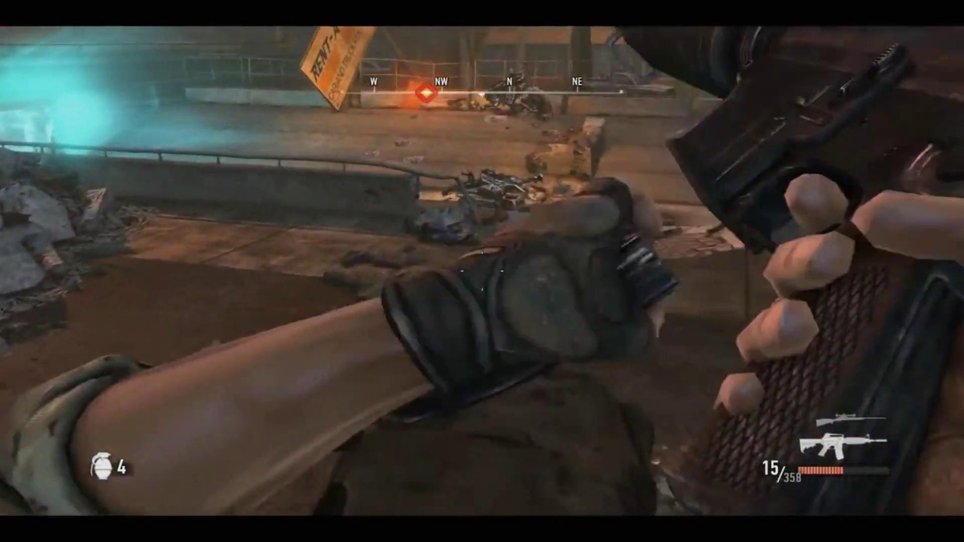